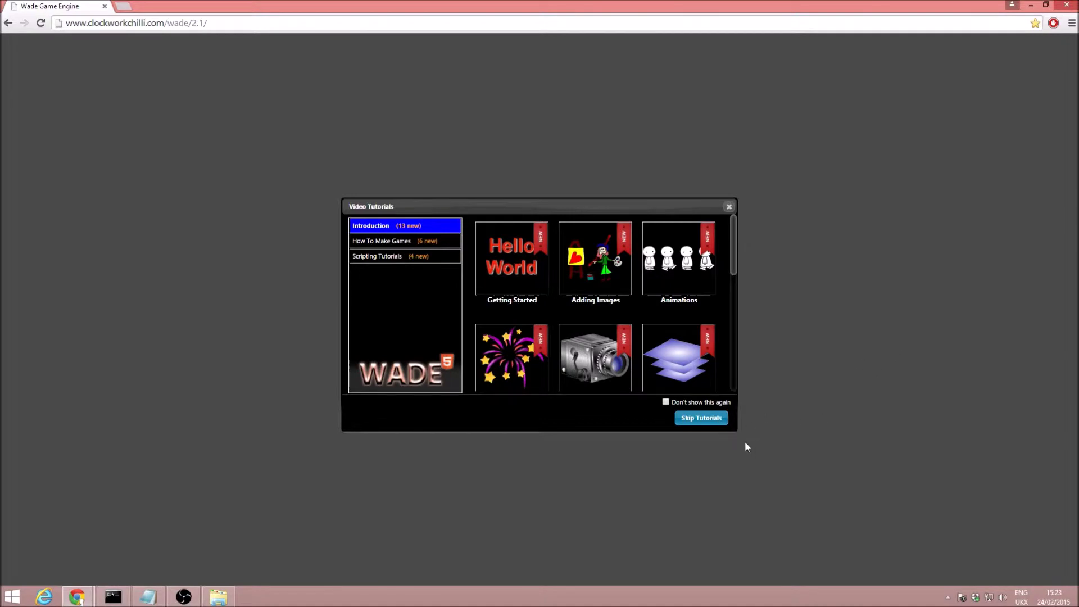
Dismiss the video tutorials and zoom out on the APK example's cannon scene
{"action": "left_click", "coordinate": [708, 419]}
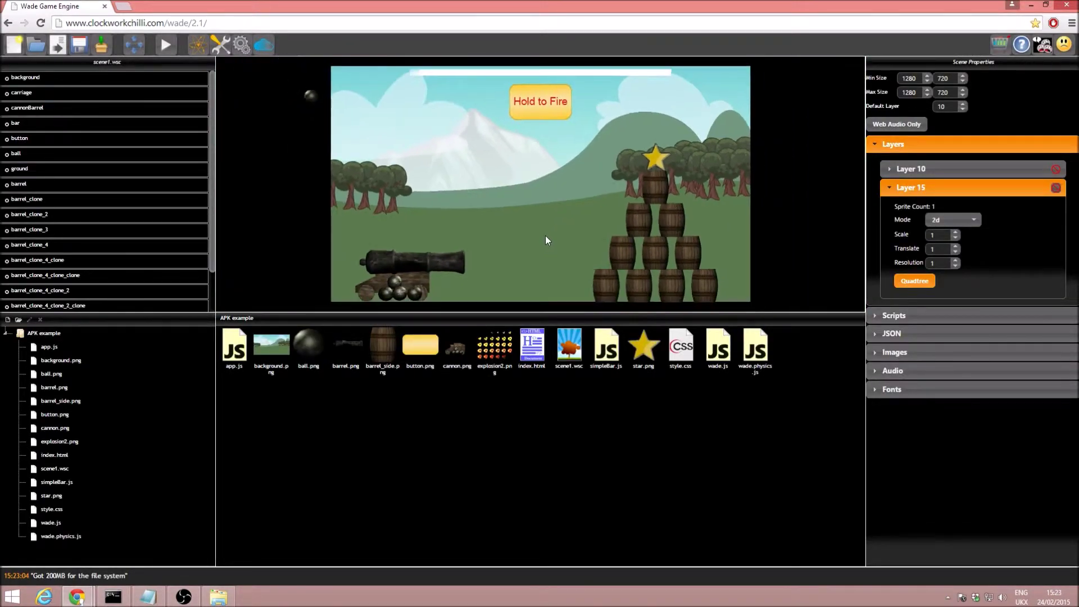
{"action": "scroll", "coordinate": [553, 248], "scroll_direction": "down", "scroll_amount": 1}
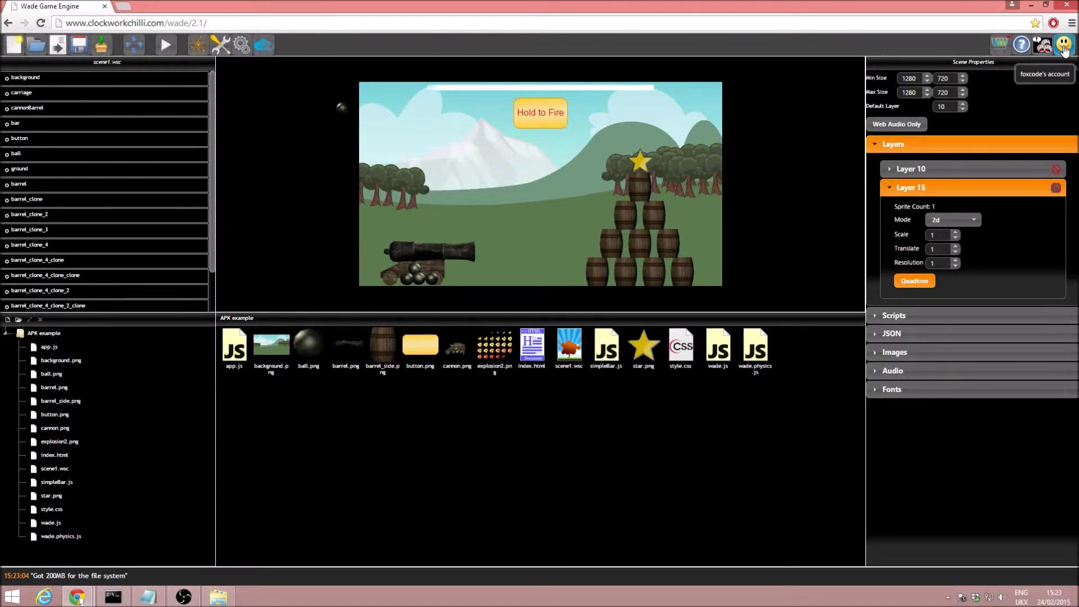
{"action": "scroll", "coordinate": [539, 115], "scroll_direction": "down", "scroll_amount": 1}
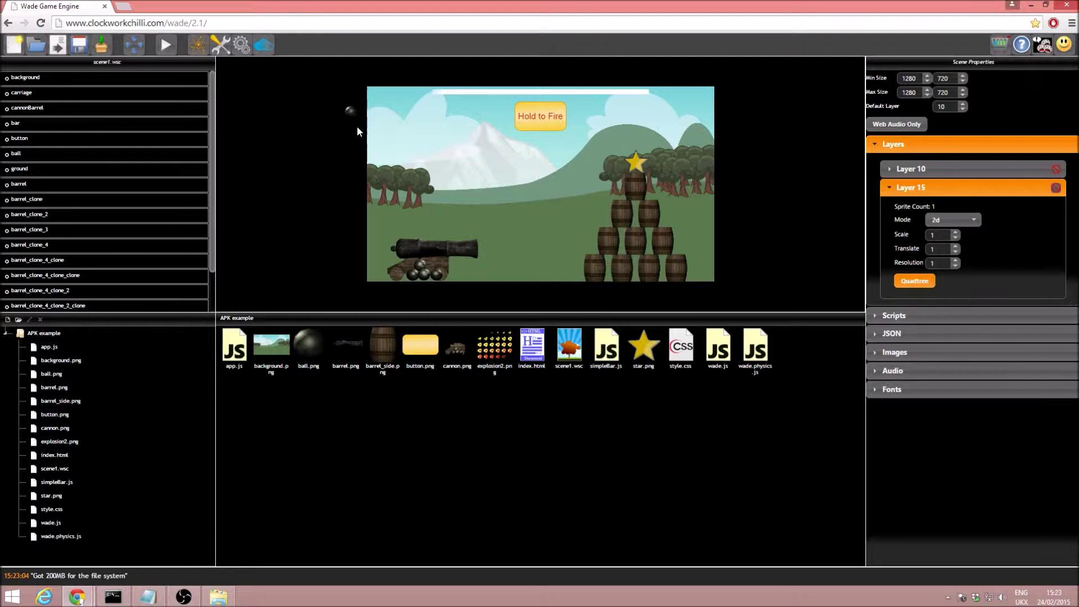
Build an Android App titled 'Cannon game', version 1.0.0, in landscape orientation in the cloud
{"action": "left_click", "coordinate": [103, 45]}
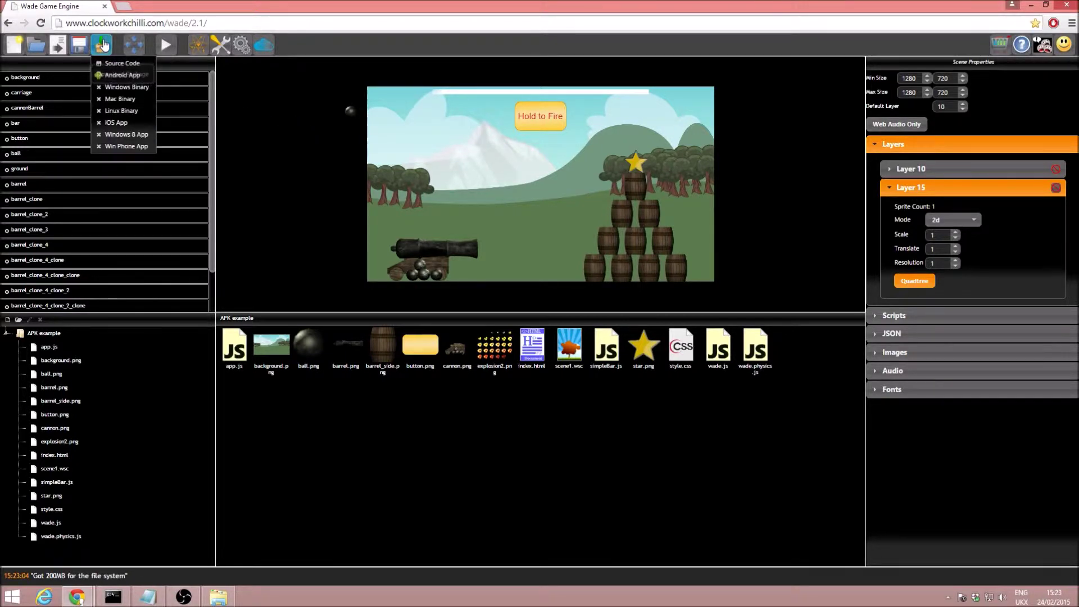
{"action": "left_click", "coordinate": [119, 79]}
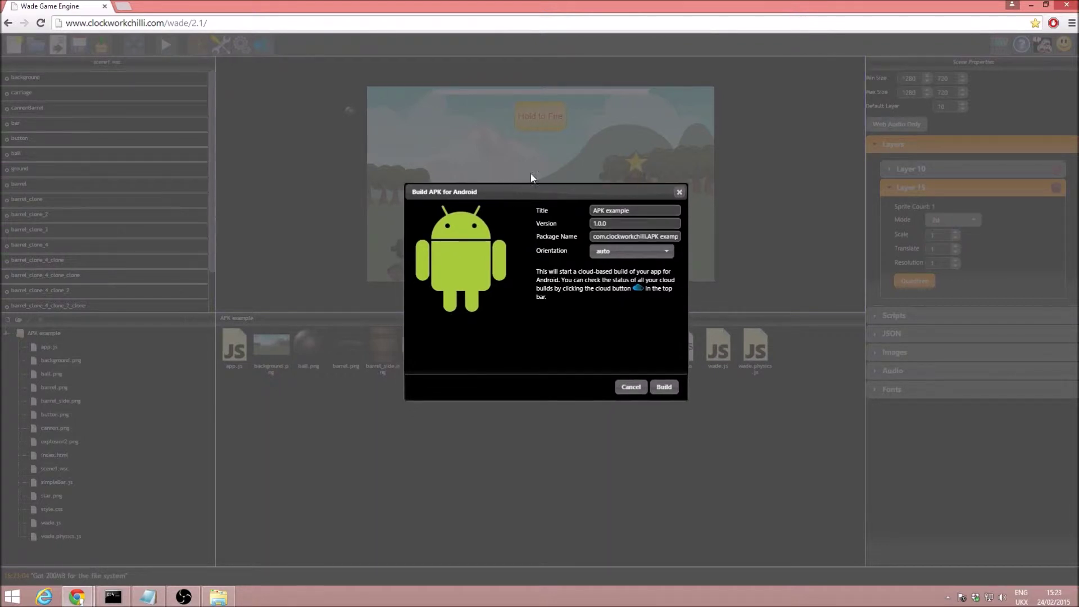
{"action": "left_click", "coordinate": [670, 212]}
{"action": "type", "text": "Cannon game"}
{"action": "key", "text": "Tab"}
{"action": "left_click", "coordinate": [618, 236]}
{"action": "left_click_drag", "start_coordinate": [594, 236], "coordinate": [703, 232]}
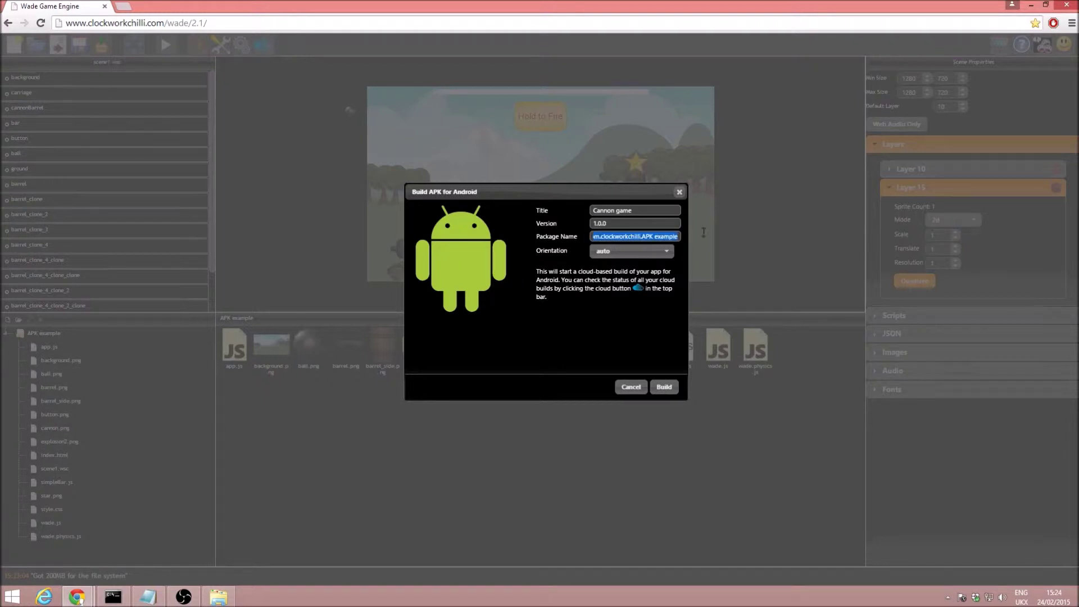
{"action": "left_click", "coordinate": [616, 251]}
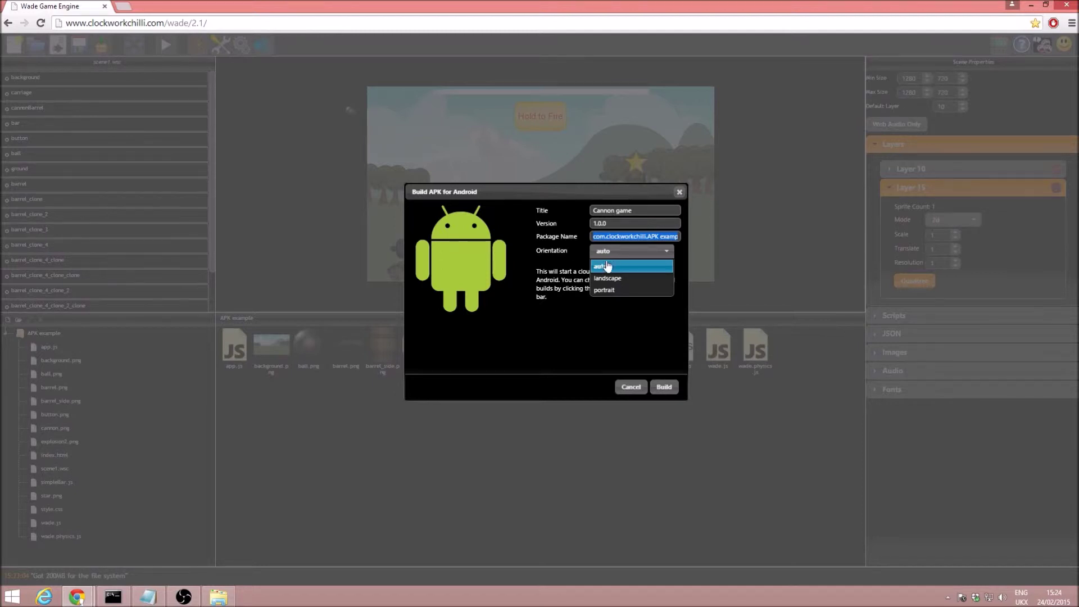
{"action": "left_click", "coordinate": [618, 279]}
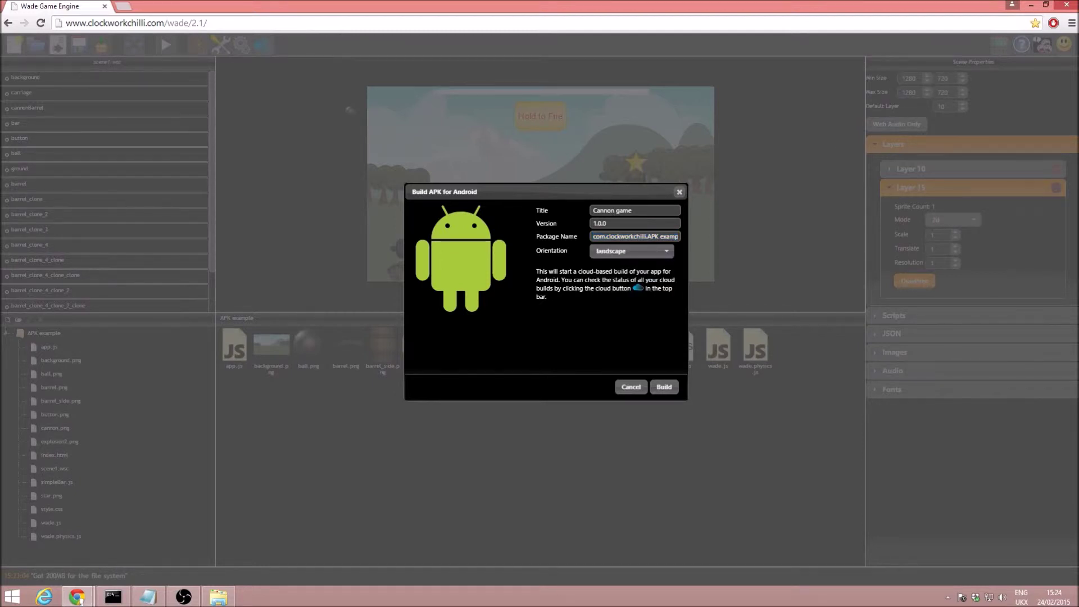
{"action": "left_click", "coordinate": [665, 388]}
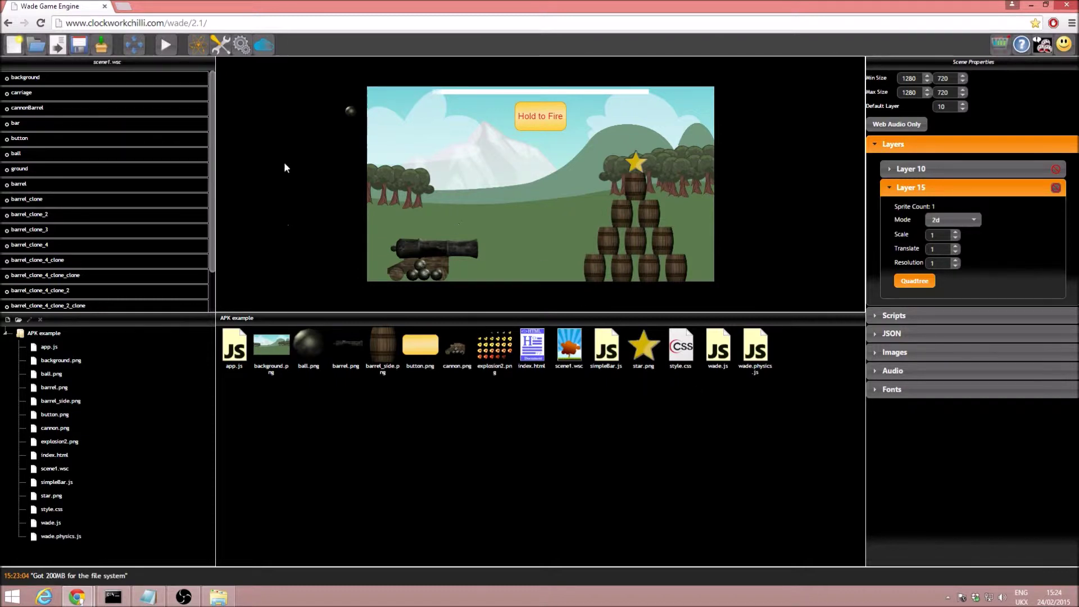
Check the Cloud Builds list until the Cannon game 1.0.0 build shows Ready to download
{"action": "left_click", "coordinate": [268, 52]}
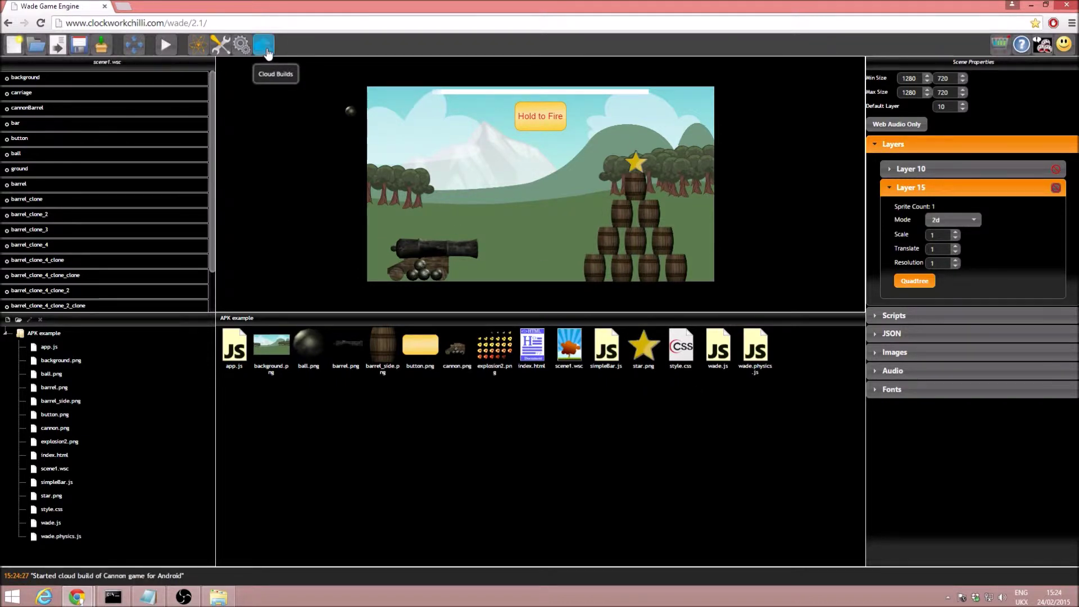
{"action": "left_click", "coordinate": [267, 52]}
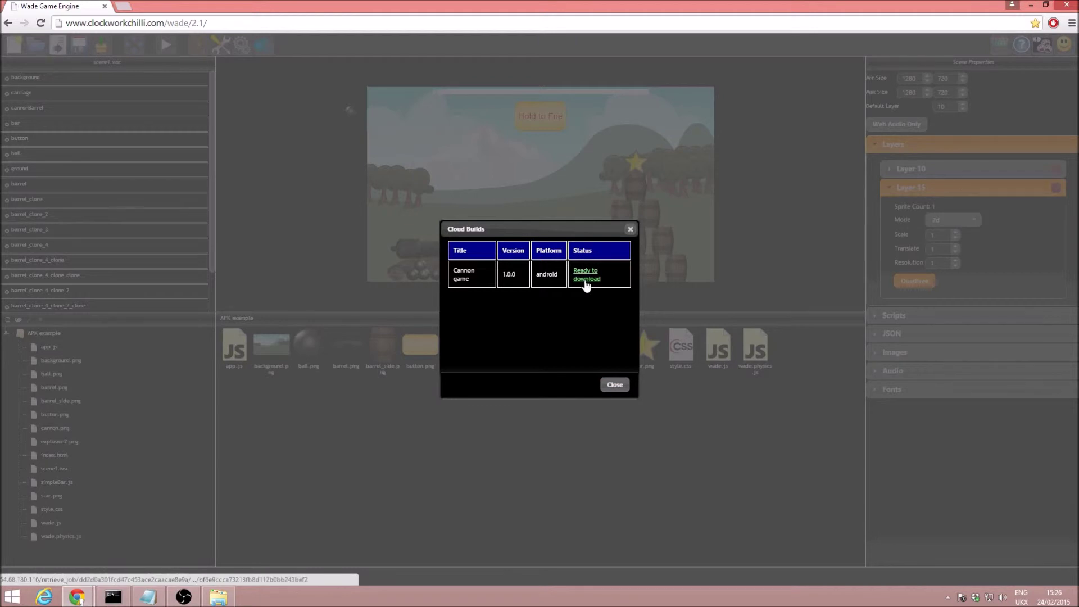
Download the Cannon game build, close Cloud Builds, and keep the flagged Cannon game_1.0.0.zip
{"action": "left_click", "coordinate": [586, 277]}
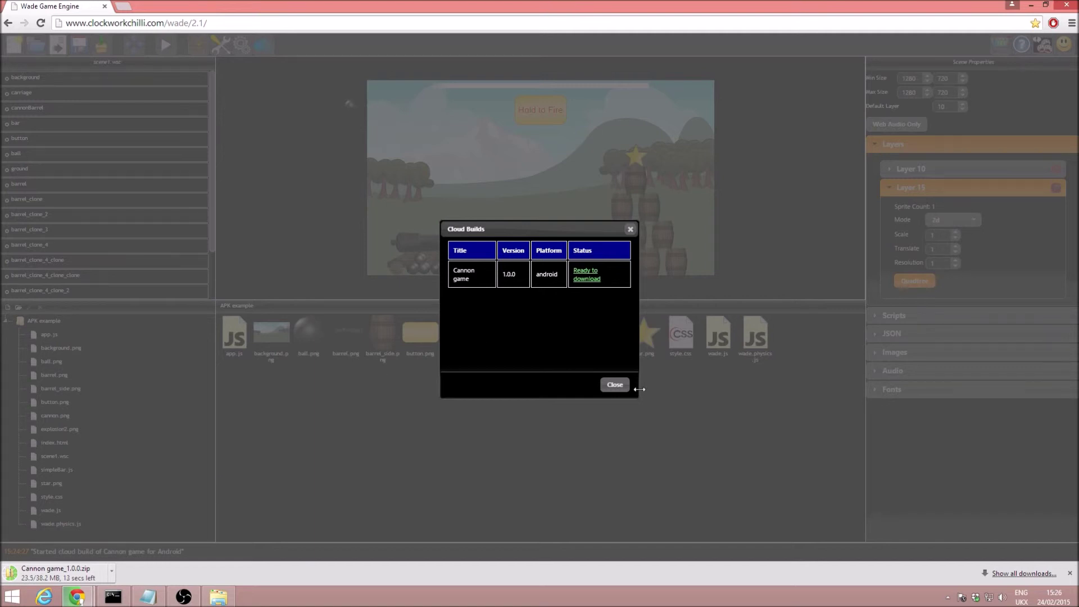
{"action": "left_click", "coordinate": [613, 387]}
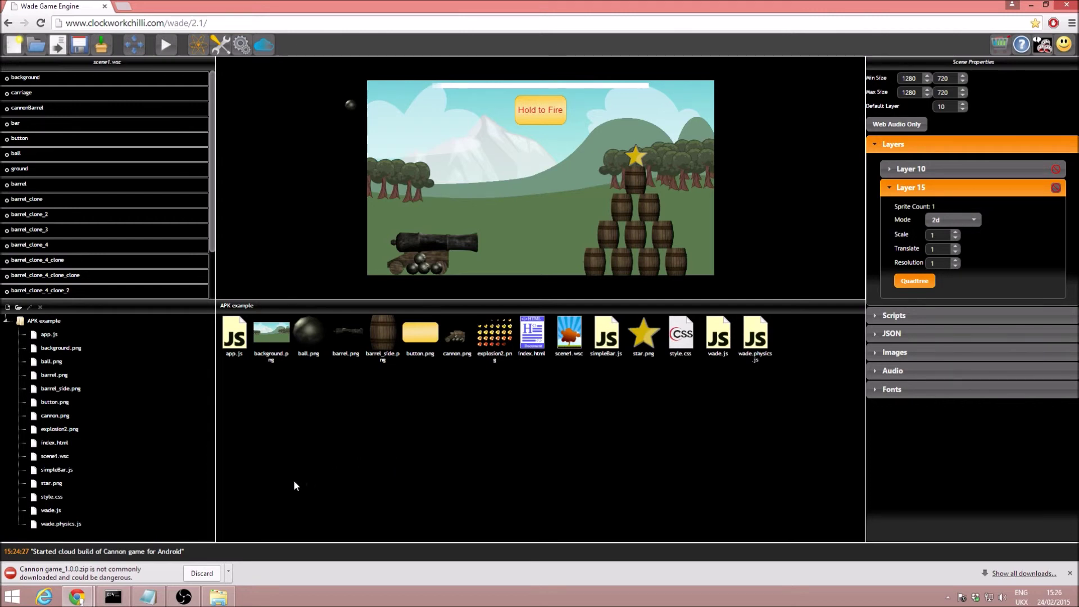
{"action": "left_click", "coordinate": [228, 571]}
{"action": "left_click", "coordinate": [244, 541]}
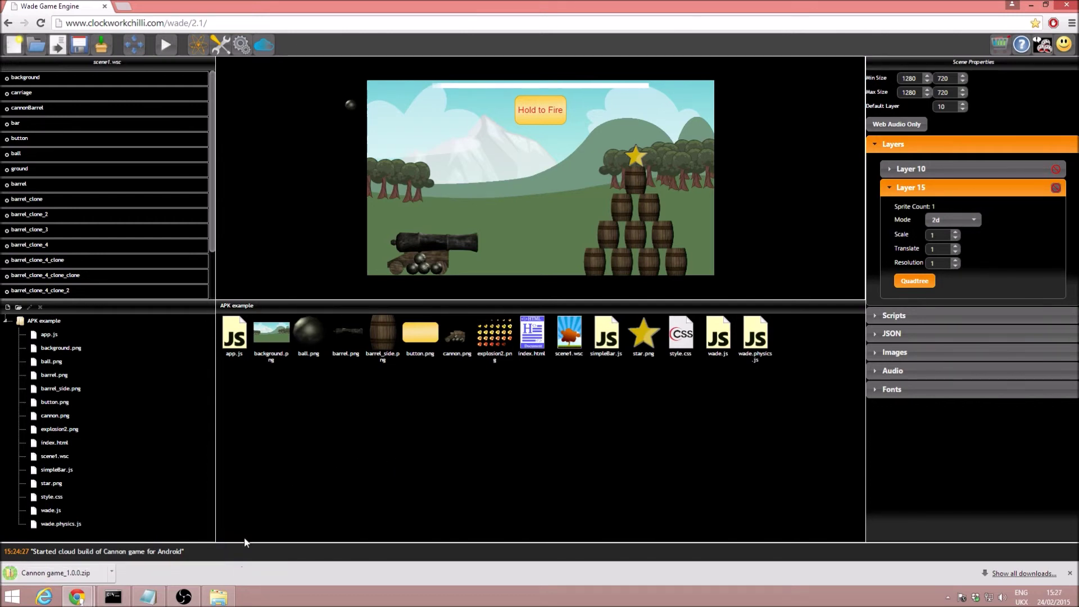
Show Cannon game_1.0.0.zip in its folder and extract all its contents
{"action": "left_click", "coordinate": [112, 572]}
{"action": "left_click", "coordinate": [166, 536]}
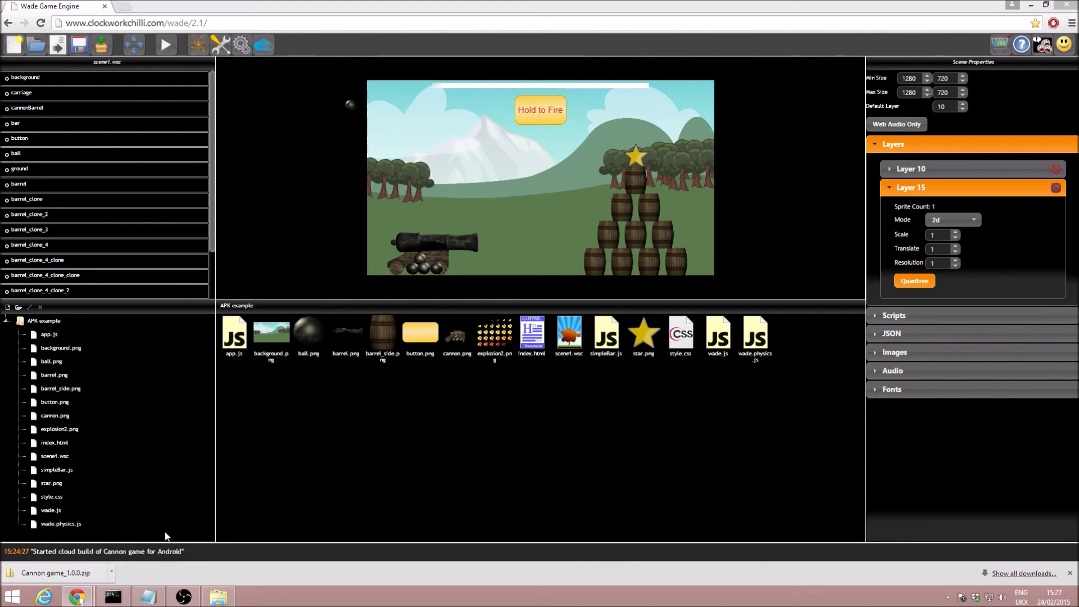
{"action": "right_click", "coordinate": [489, 172]}
{"action": "left_click", "coordinate": [525, 211]}
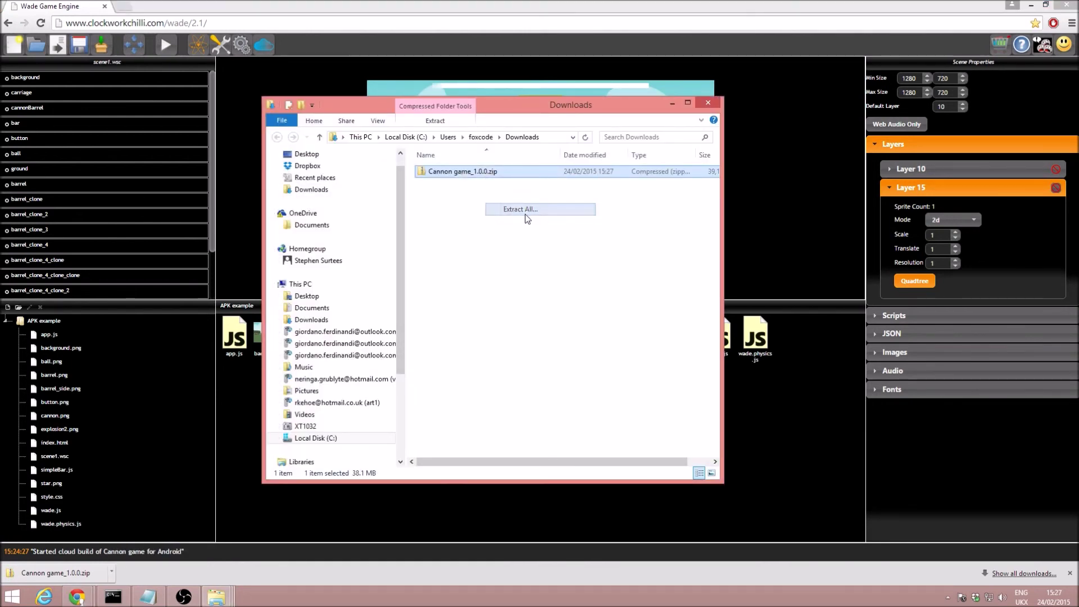
{"action": "left_click", "coordinate": [642, 407]}
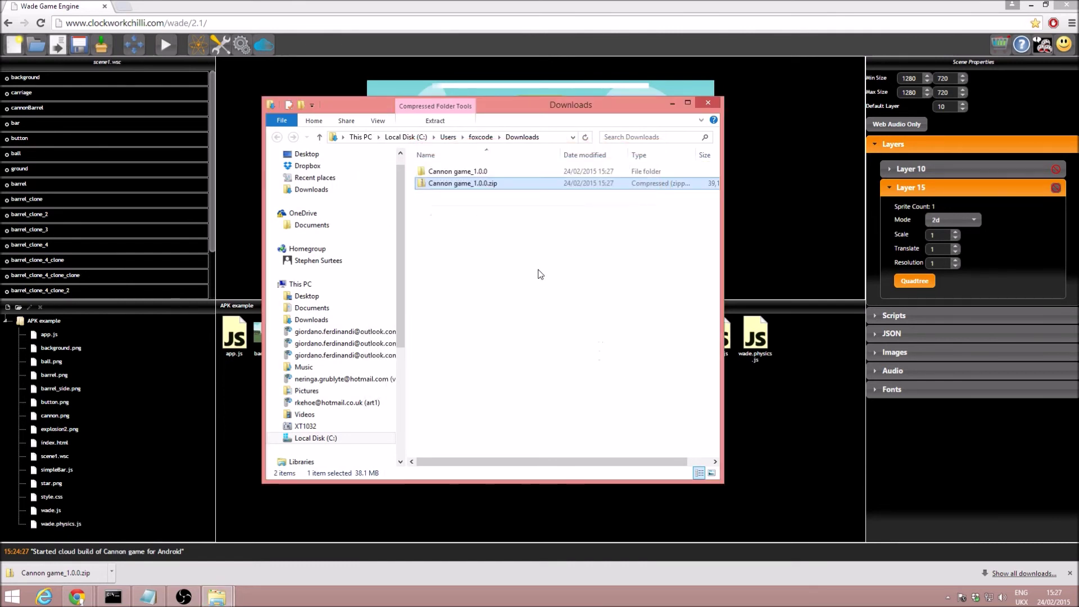
Open the extracted Cannon game_1.0.0 folder and inspect Cannon game_arm.apk and Cannon game_x86.apk sizes
{"action": "double_click", "coordinate": [479, 172]}
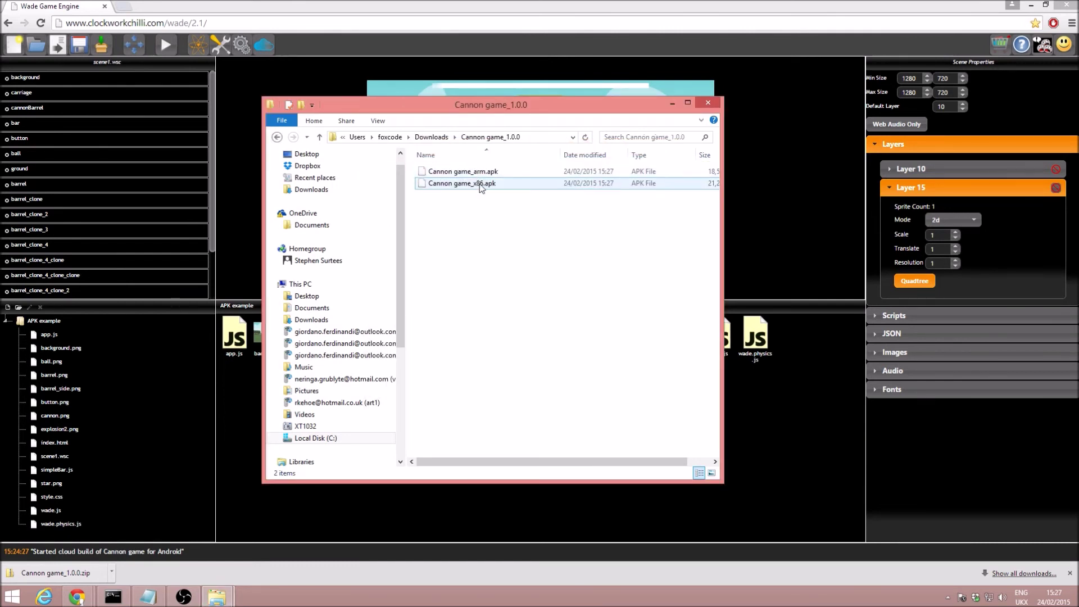
{"action": "left_click", "coordinate": [481, 186]}
{"action": "left_click", "coordinate": [486, 172]}
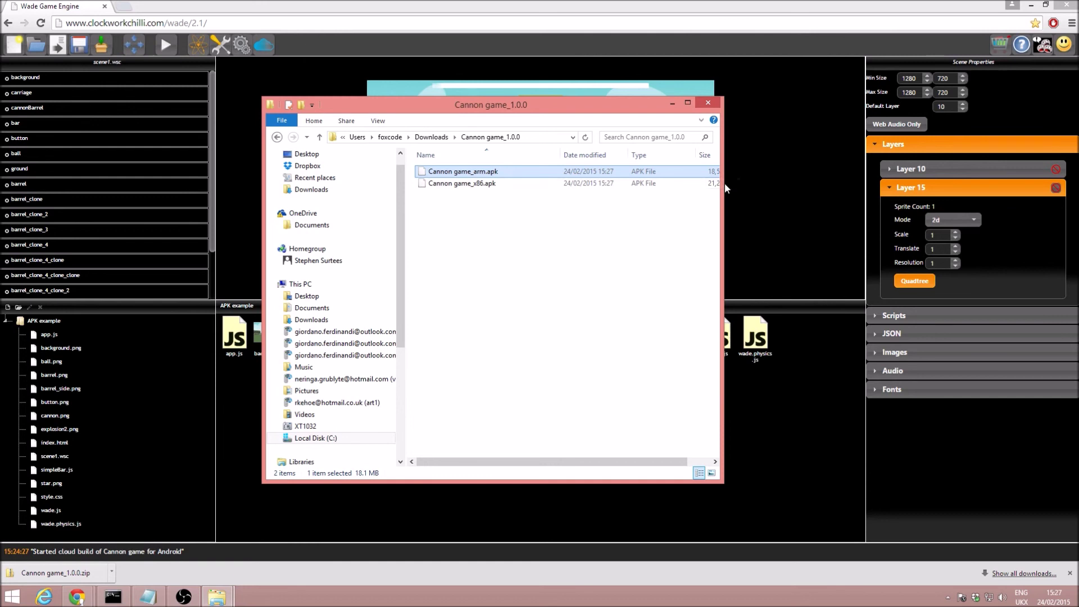
{"action": "left_click_drag", "start_coordinate": [726, 187], "coordinate": [838, 187]}
{"action": "left_click_drag", "start_coordinate": [617, 216], "coordinate": [568, 164]}
{"action": "left_click", "coordinate": [542, 218]}
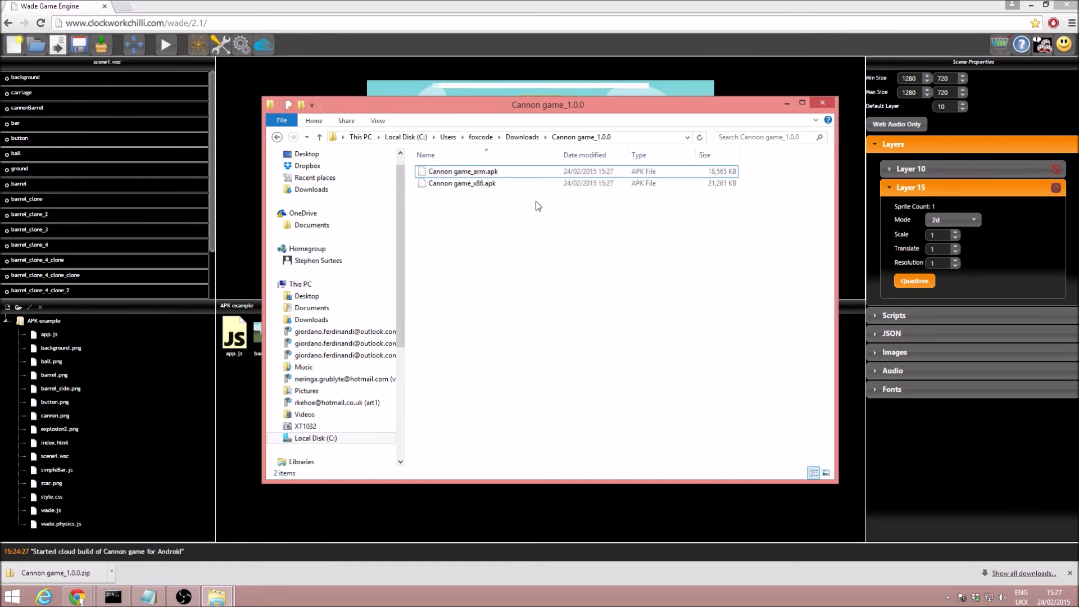